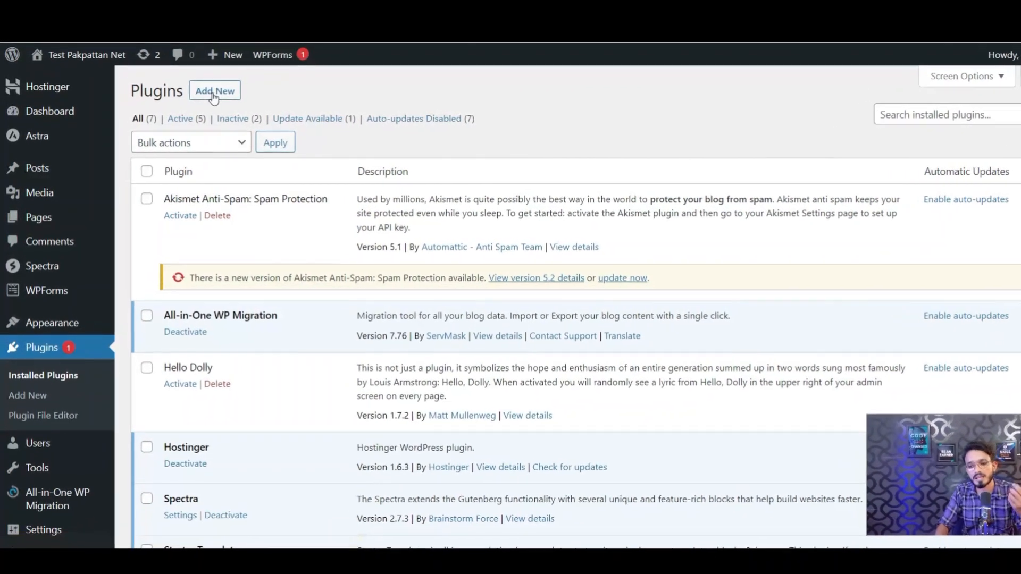
Open the add-plugins page, list the popular plugins and install LiteSpeed Cache.
{"action": "left_click", "coordinate": [207, 96]}
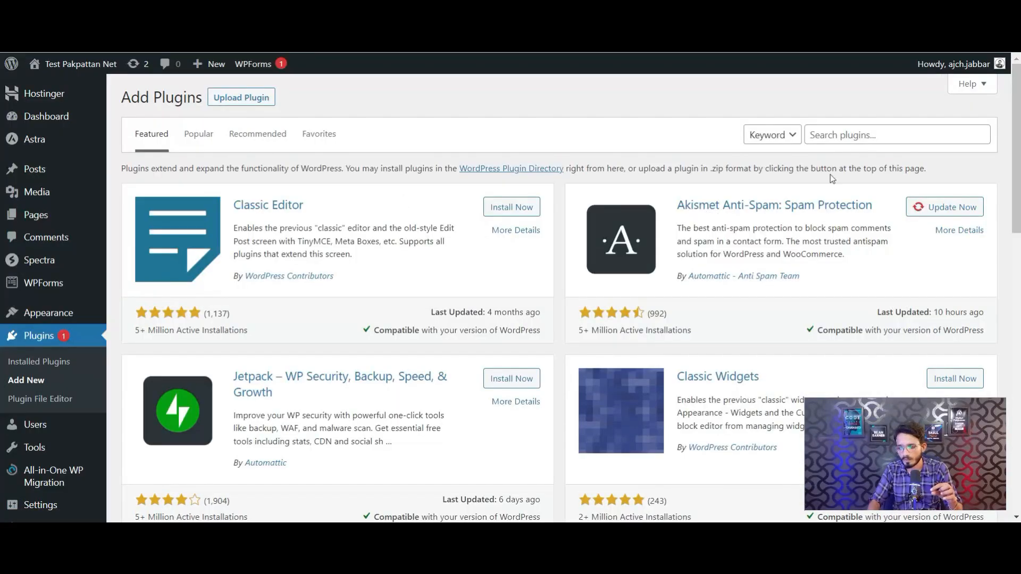
{"action": "scroll", "coordinate": [832, 178], "scroll_direction": "down", "scroll_amount": 4}
{"action": "scroll", "coordinate": [743, 113], "scroll_direction": "up", "scroll_amount": 4}
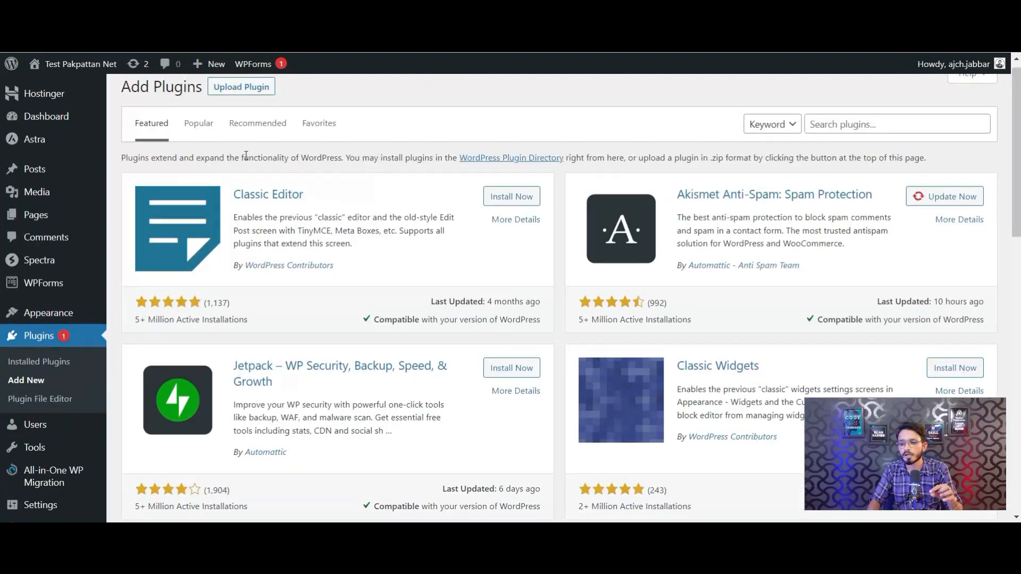
{"action": "left_click", "coordinate": [201, 133]}
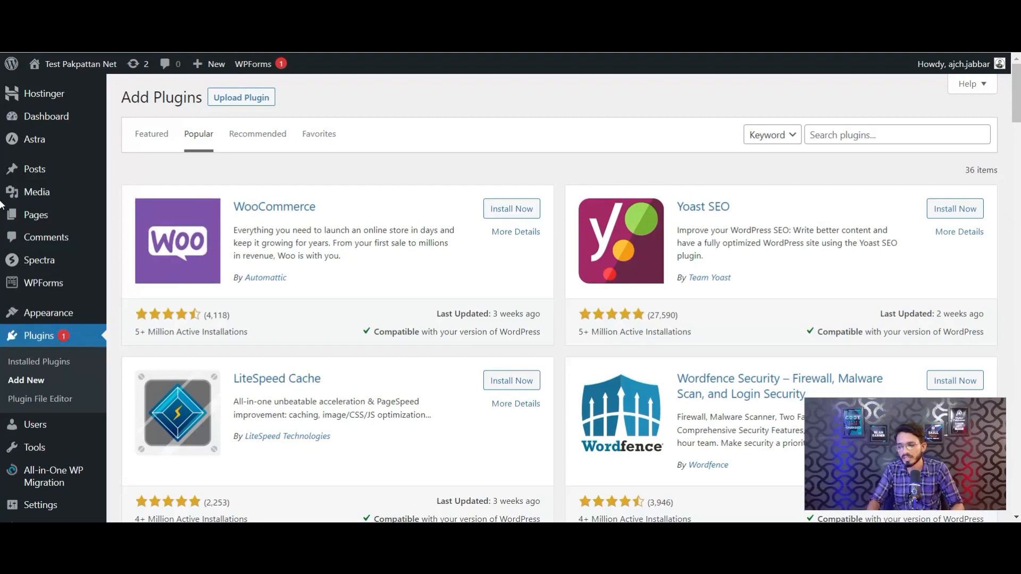
{"action": "scroll", "coordinate": [1, 135], "scroll_direction": "down", "scroll_amount": 3}
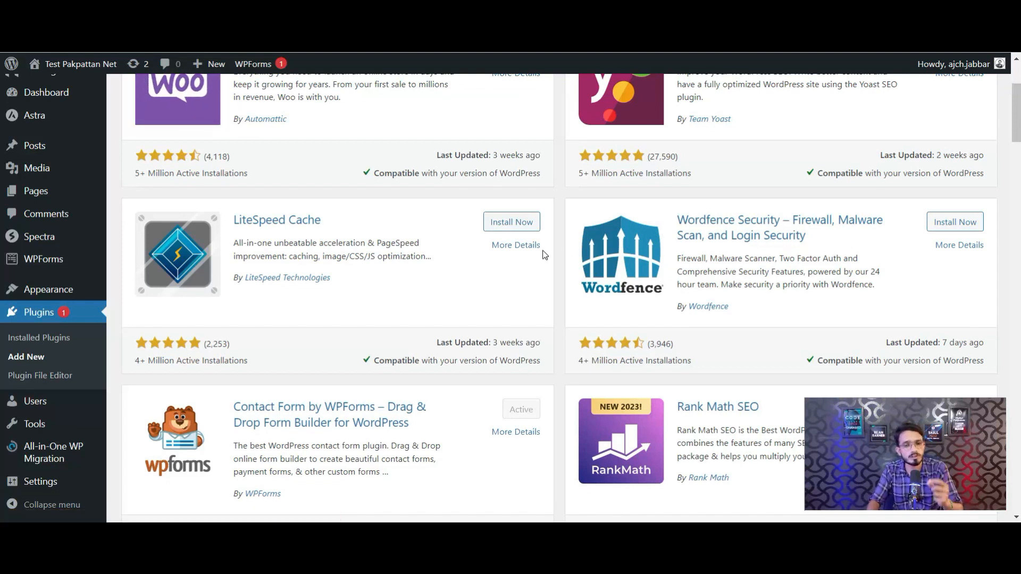
{"action": "left_click", "coordinate": [508, 224]}
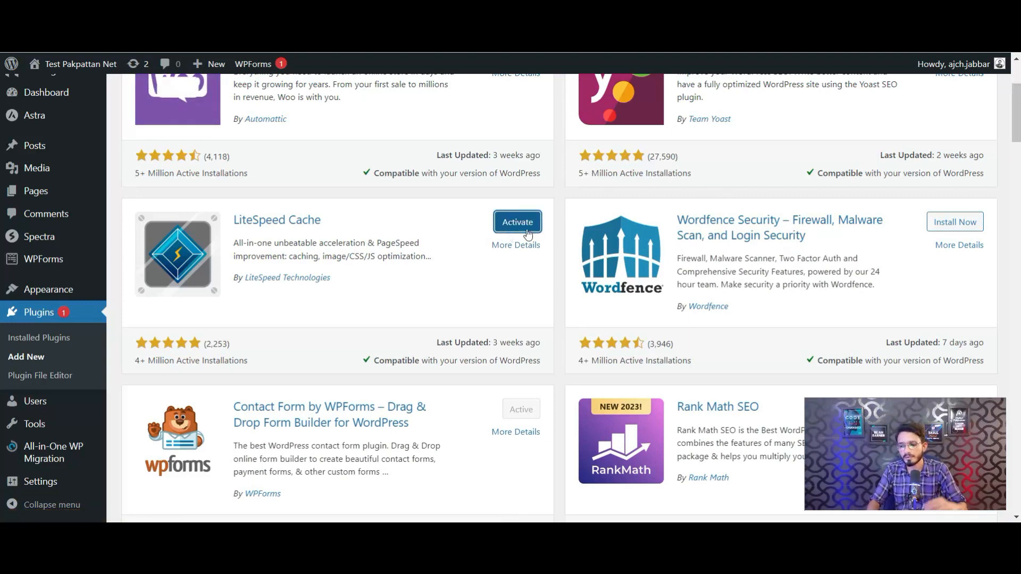
Install the Yoast SEO and Wordfence Security plugins from the popular plugins list.
{"action": "scroll", "coordinate": [1, 159], "scroll_direction": "up", "scroll_amount": 2}
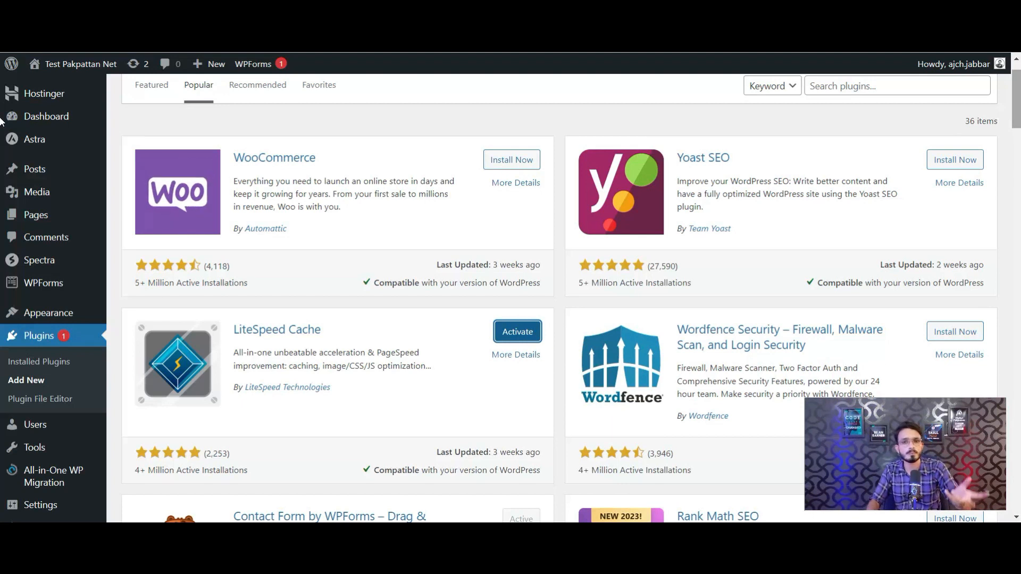
{"action": "left_click", "coordinate": [948, 166]}
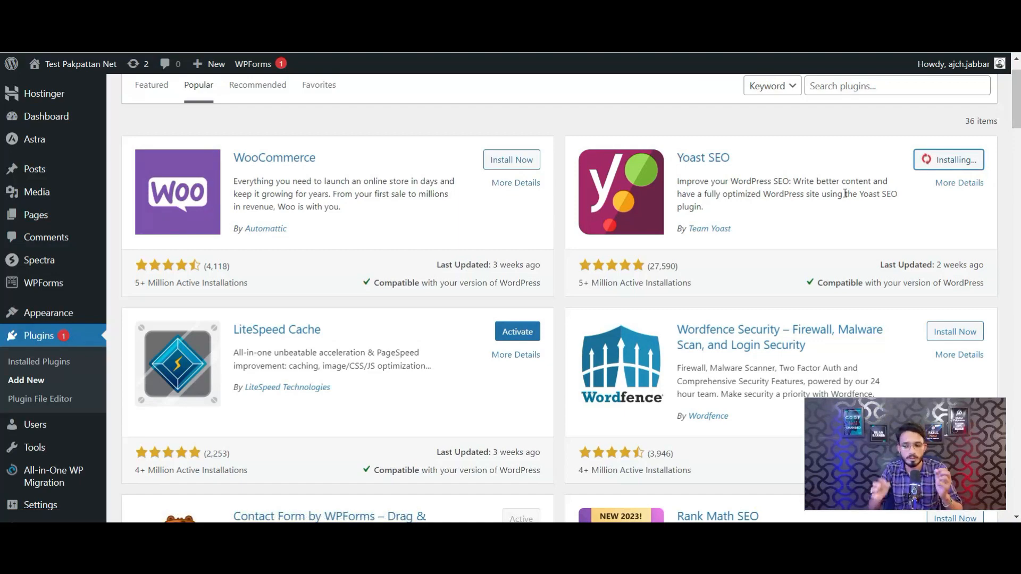
{"action": "scroll", "coordinate": [904, 212], "scroll_direction": "down", "scroll_amount": 2}
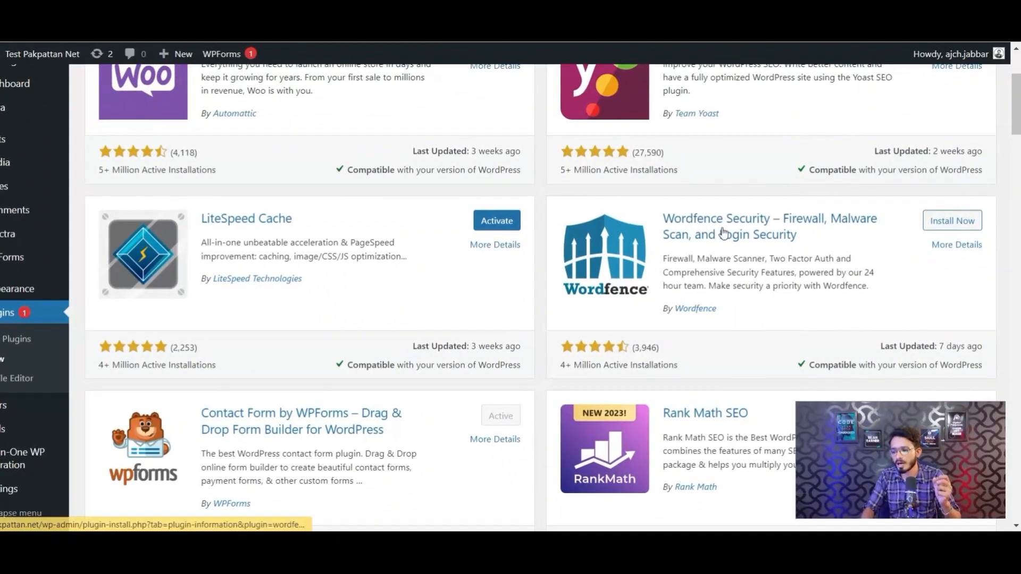
{"action": "left_click", "coordinate": [952, 221]}
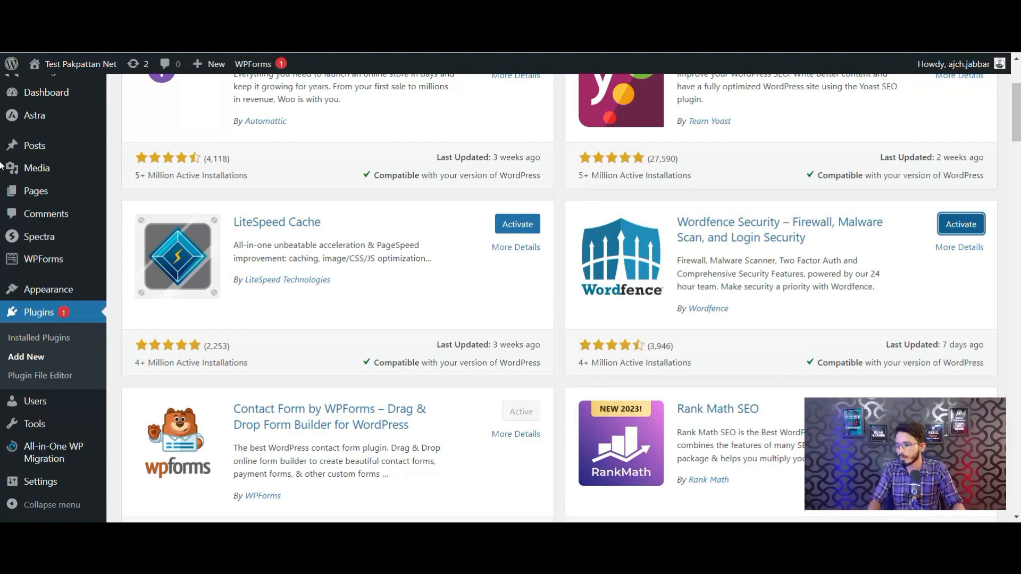
Install the Site Kit by Google plugin and look through the popular plugins listed below it.
{"action": "scroll", "coordinate": [2, 153], "scroll_direction": "down", "scroll_amount": 5}
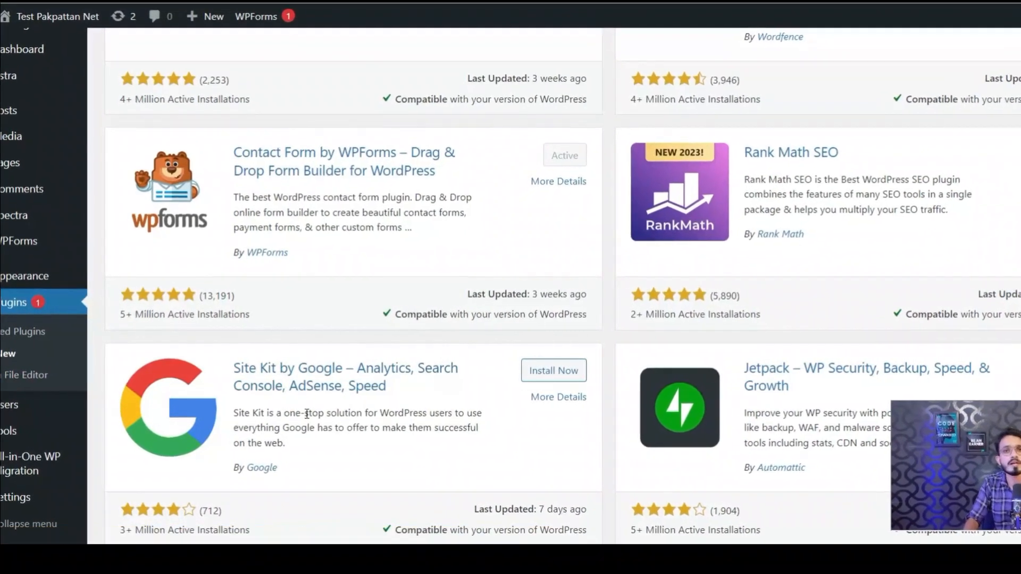
{"action": "left_click", "coordinate": [568, 372]}
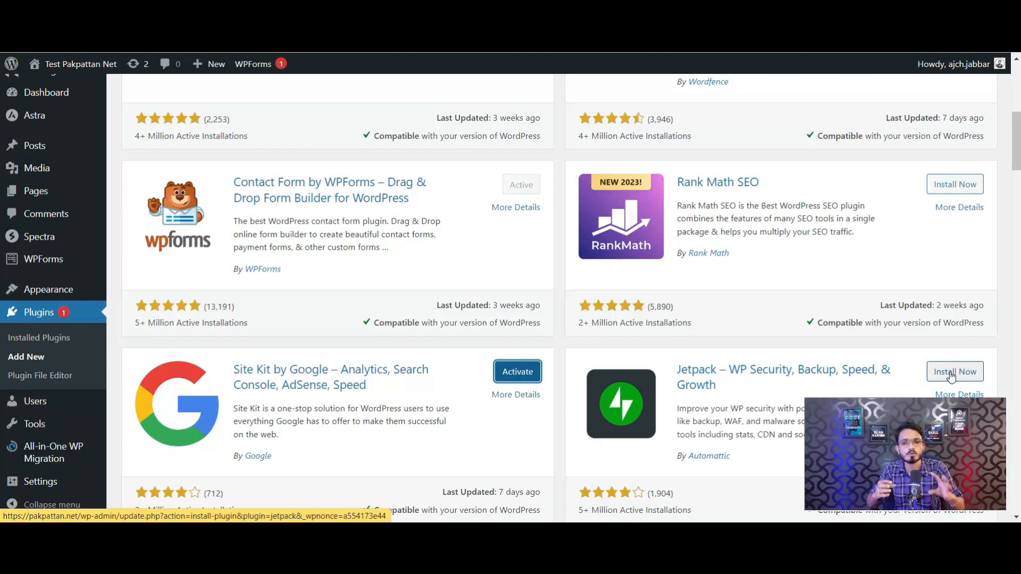
{"action": "scroll", "coordinate": [2, 188], "scroll_direction": "down", "scroll_amount": 4}
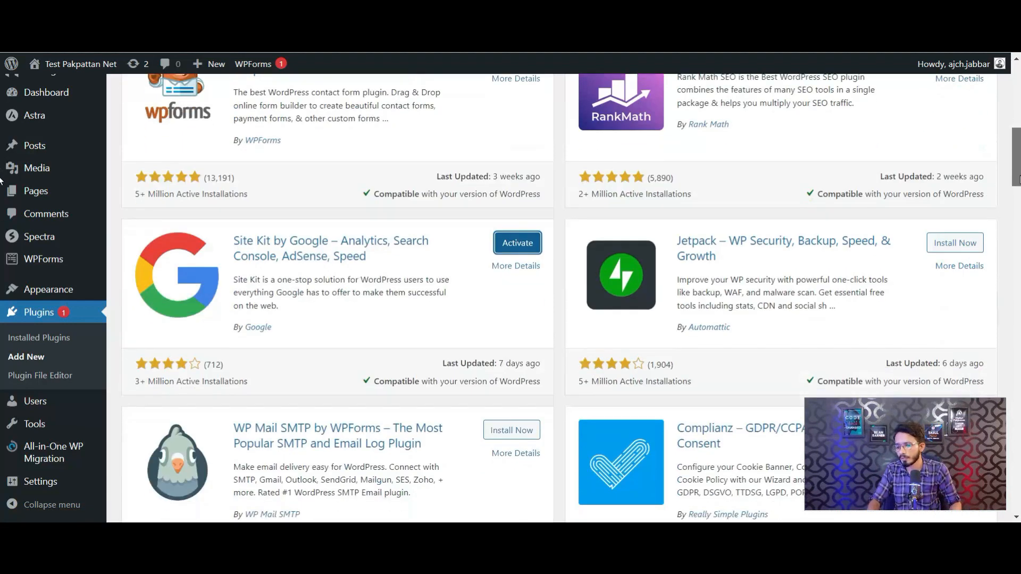
{"action": "scroll", "coordinate": [2, 196], "scroll_direction": "down", "scroll_amount": 2}
{"action": "scroll", "coordinate": [1, 207], "scroll_direction": "down", "scroll_amount": 2}
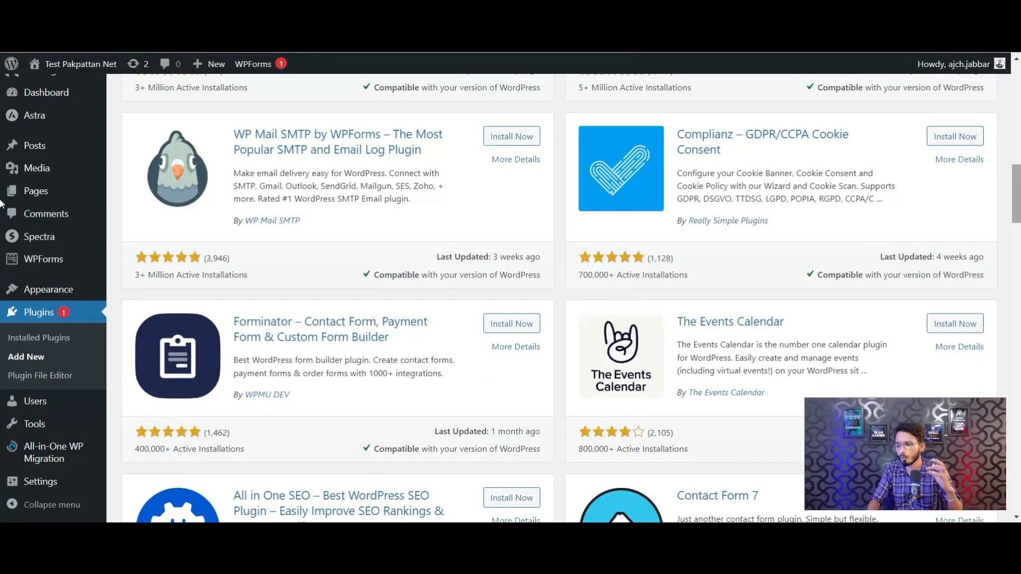
Go to the site's installed plugins and activate LiteSpeed Cache.
{"action": "scroll", "coordinate": [955, 163], "scroll_direction": "up", "scroll_amount": 12}
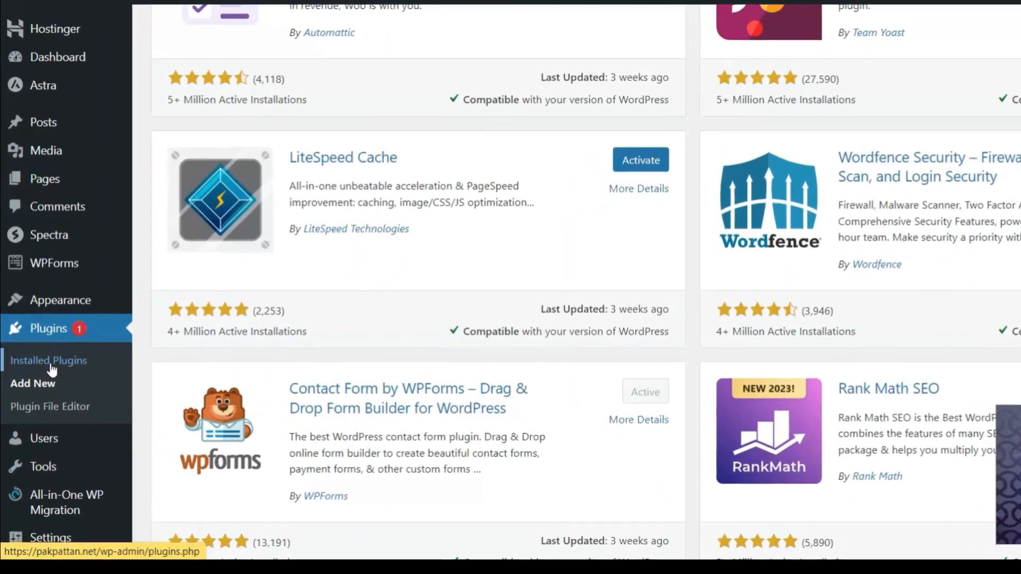
{"action": "left_click", "coordinate": [52, 369]}
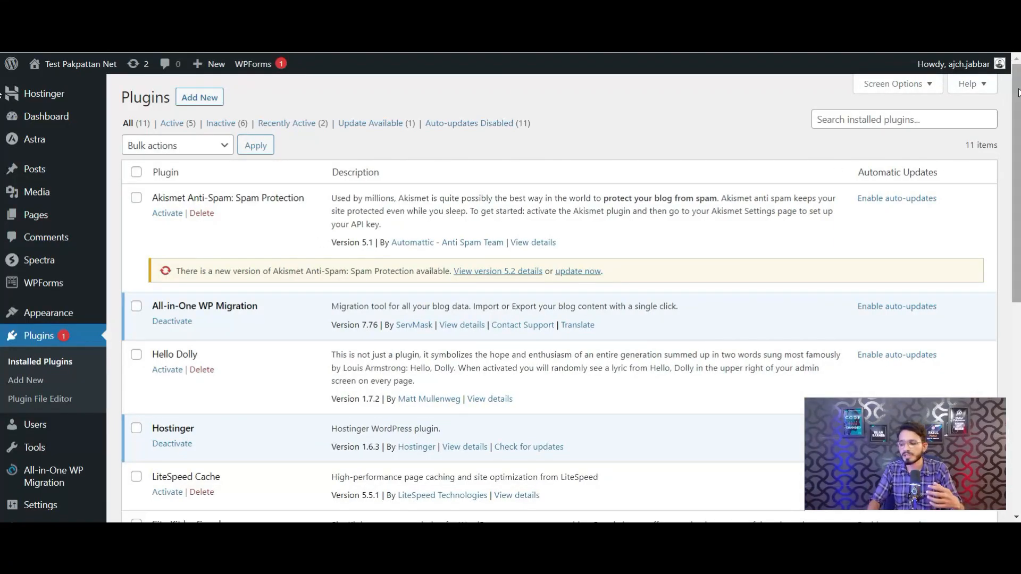
{"action": "scroll", "coordinate": [676, 253], "scroll_direction": "down", "scroll_amount": 5}
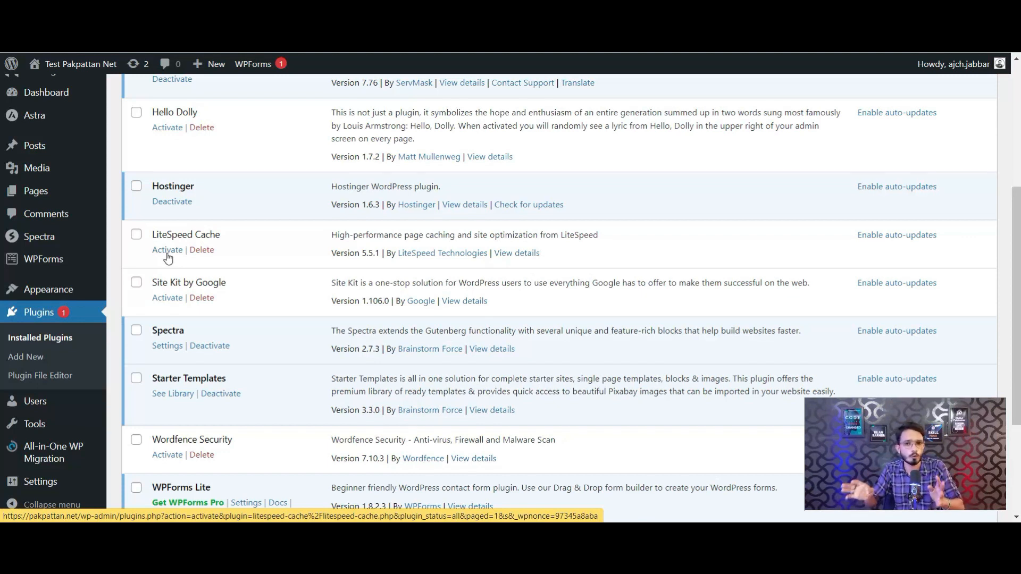
{"action": "left_click", "coordinate": [167, 250]}
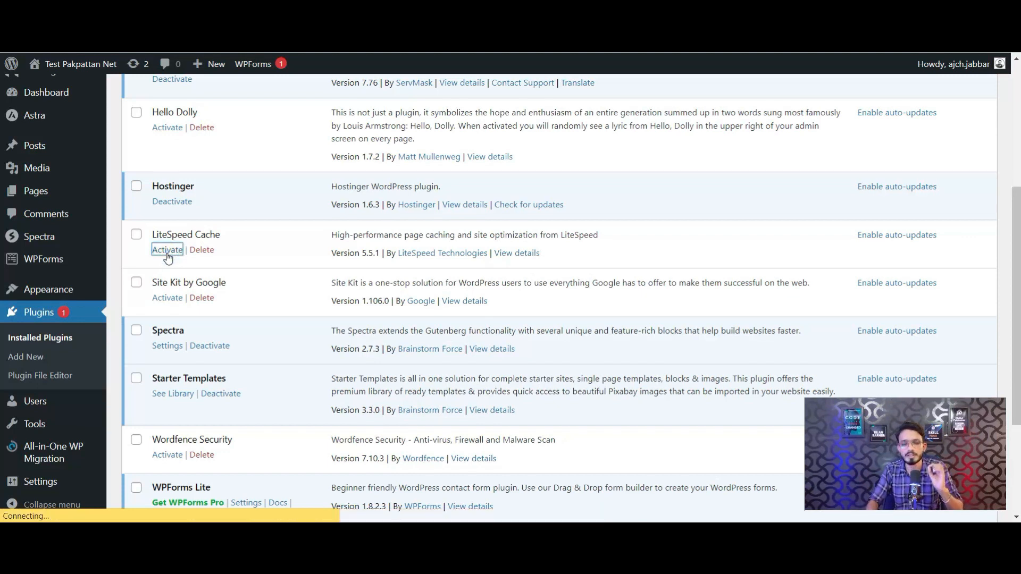
{"action": "mouse_move", "coordinate": [307, 69]}
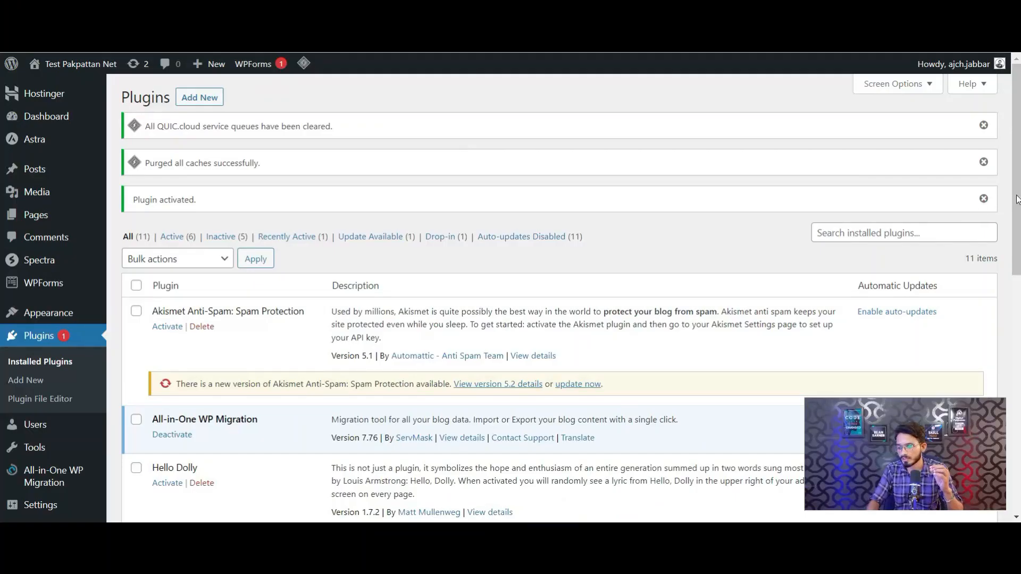
Activate the Wordfence Security plugin and request a Wordfence license from its welcome prompt.
{"action": "scroll", "coordinate": [1016, 198], "scroll_direction": "down", "scroll_amount": 10}
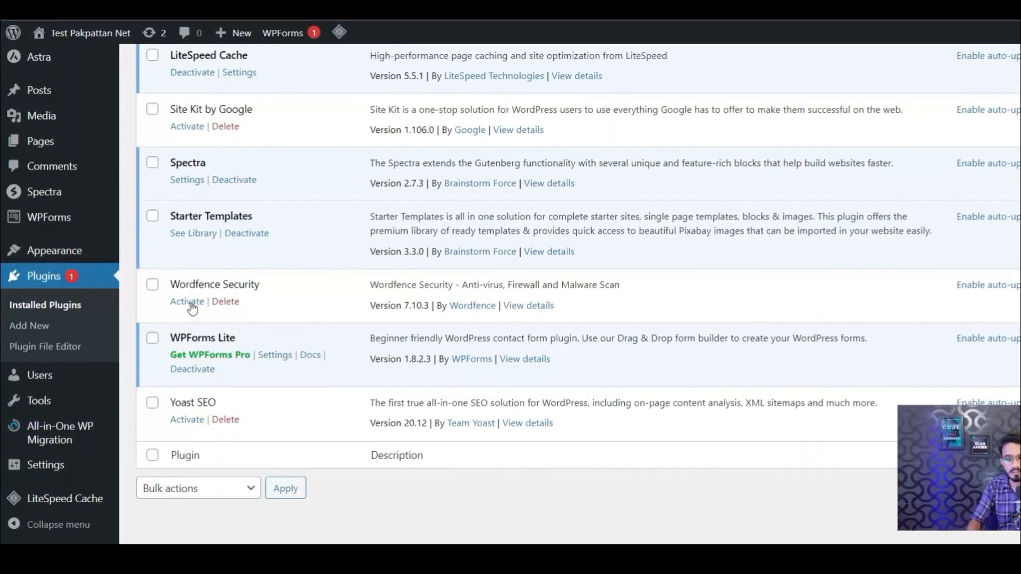
{"action": "left_click", "coordinate": [191, 305]}
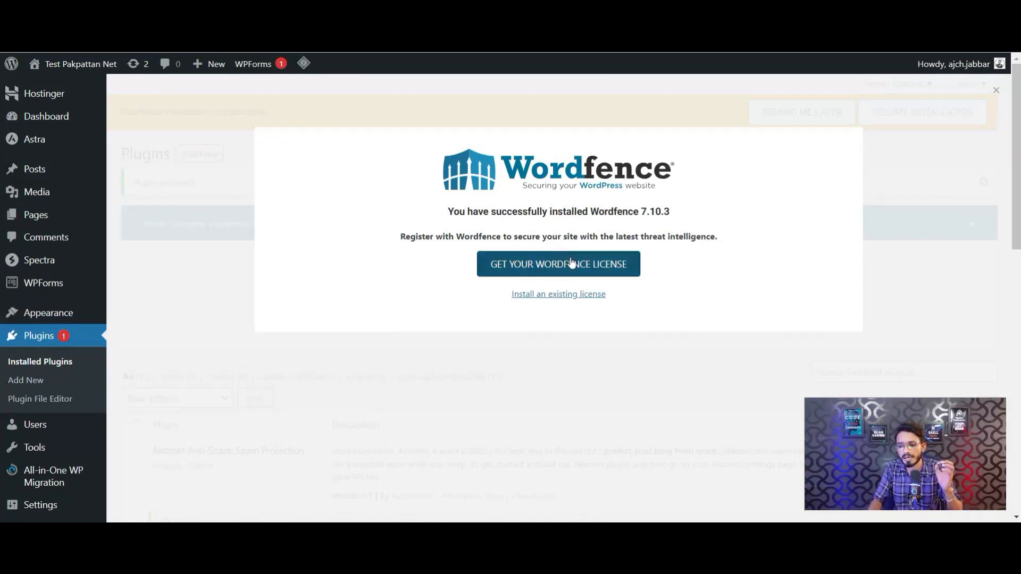
{"action": "left_click", "coordinate": [516, 273]}
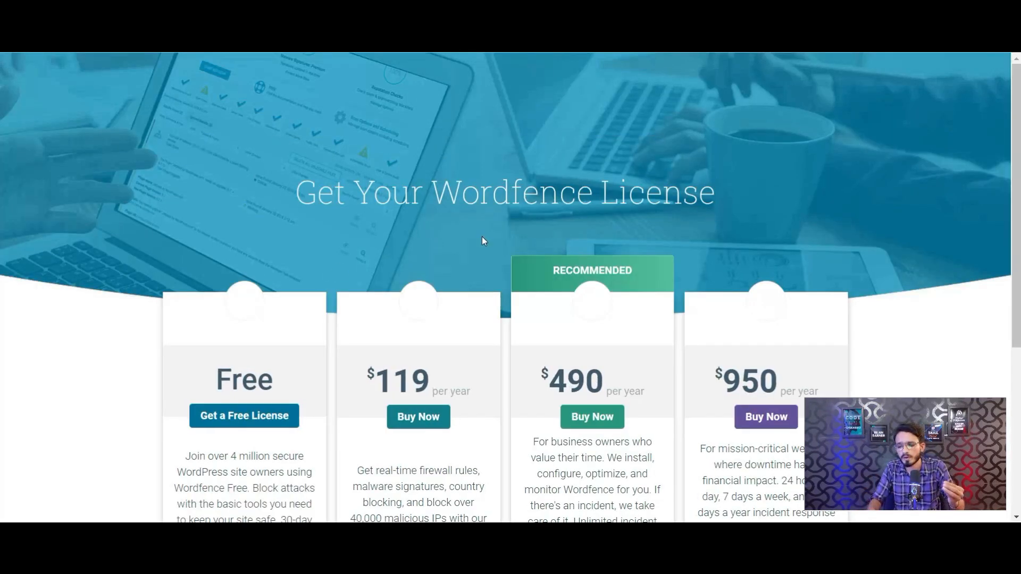
Choose the free Wordfence license and accept waiting 30 days for protection from new threats.
{"action": "scroll", "coordinate": [2, 229], "scroll_direction": "down", "scroll_amount": 3}
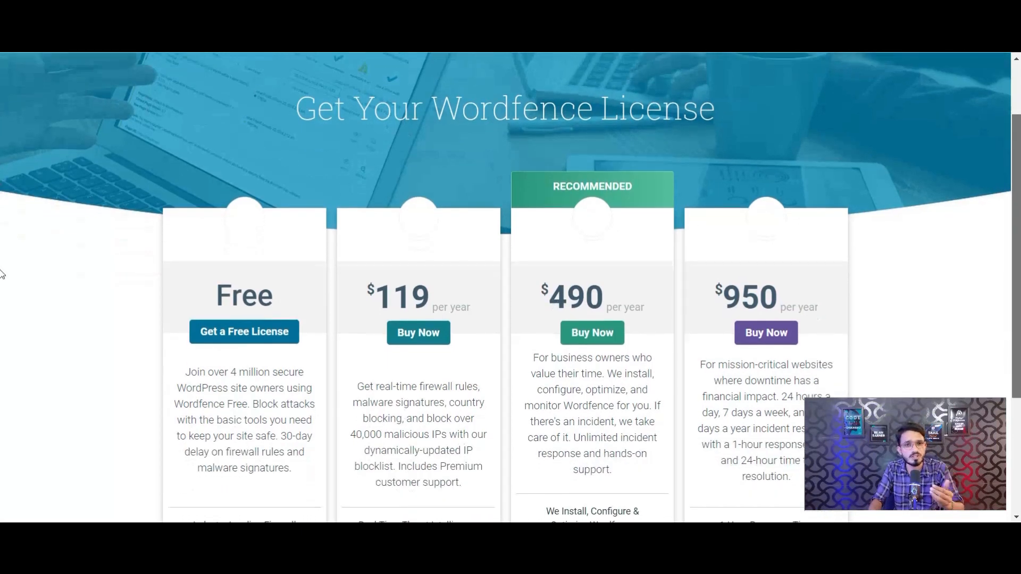
{"action": "scroll", "coordinate": [2, 295], "scroll_direction": "down", "scroll_amount": 2}
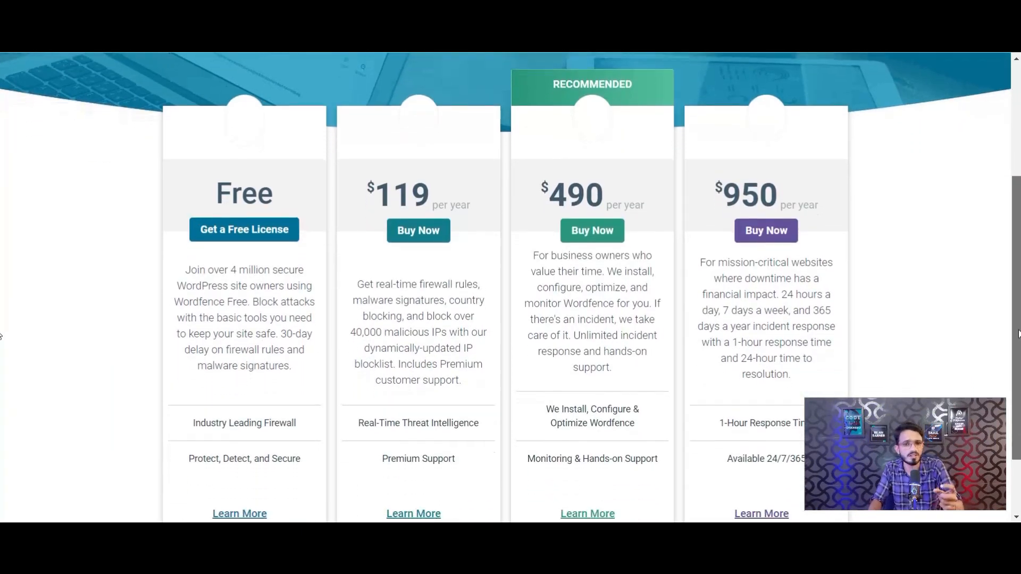
{"action": "left_click", "coordinate": [224, 213]}
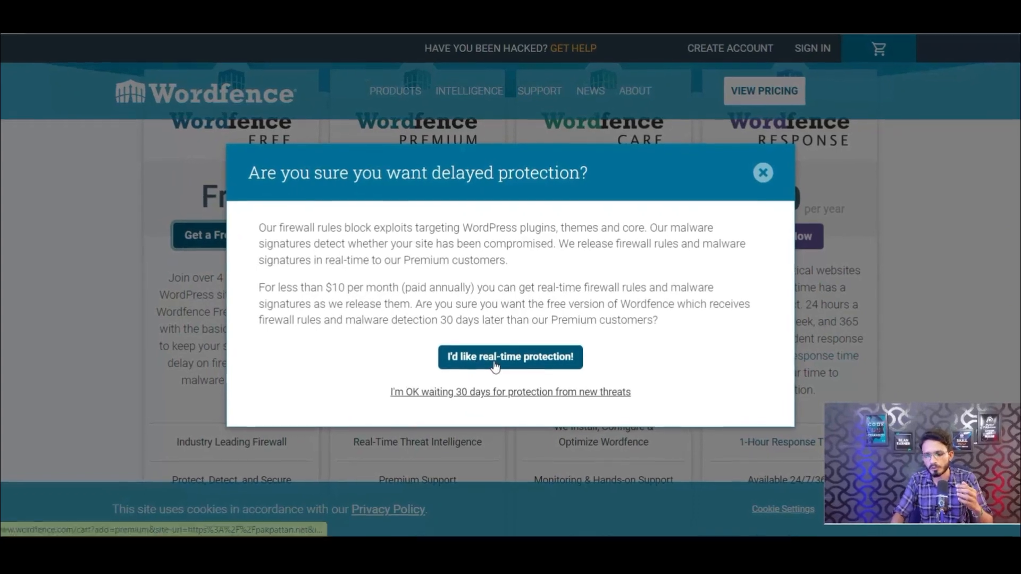
{"action": "left_click", "coordinate": [468, 400]}
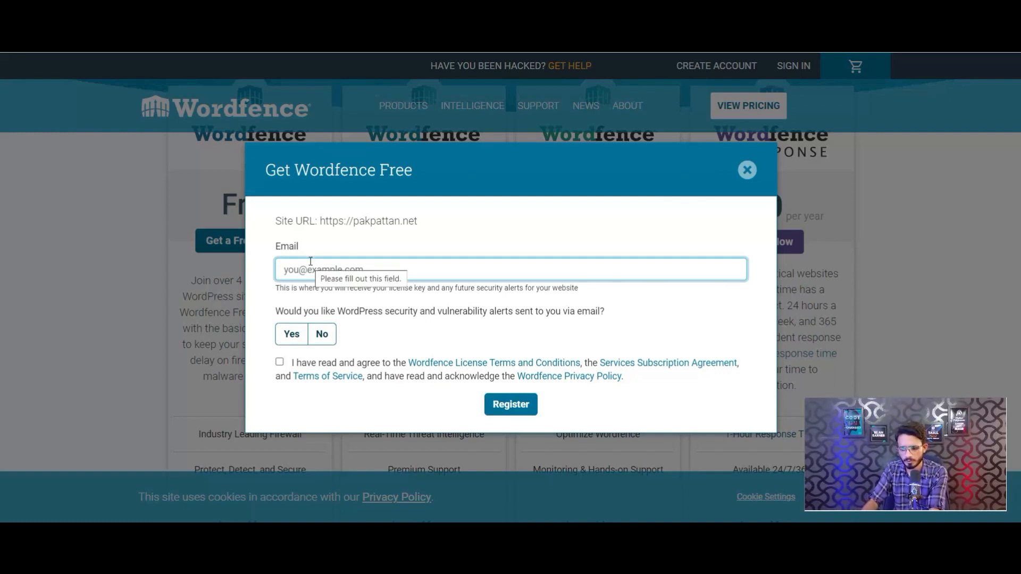
Register for Wordfence Free with the contact's email address, answering No to email security alerts and agreeing to the license terms.
{"action": "key", "text": "ctrl+v"}
{"action": "left_click", "coordinate": [323, 334]}
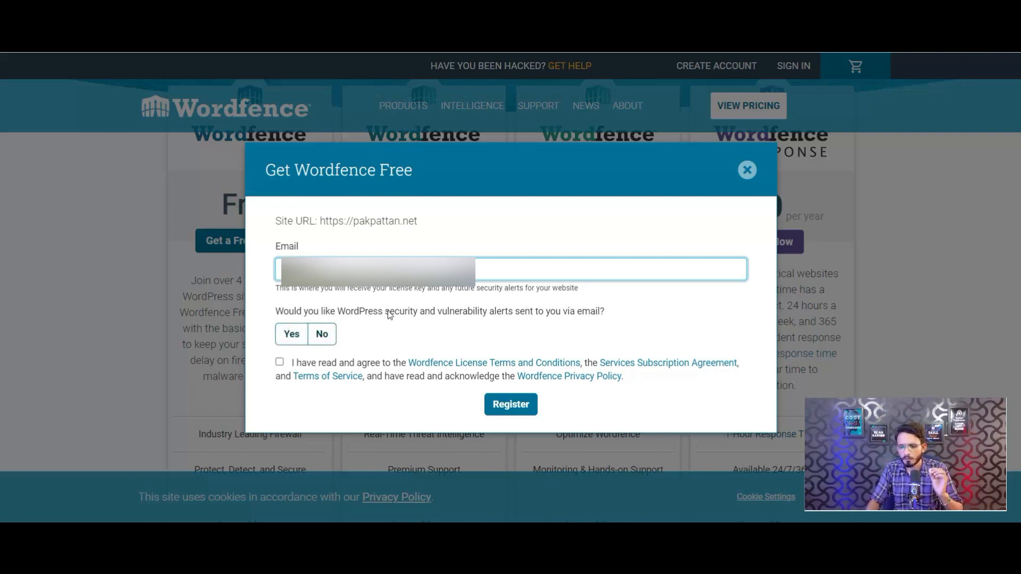
{"action": "left_click", "coordinate": [323, 334]}
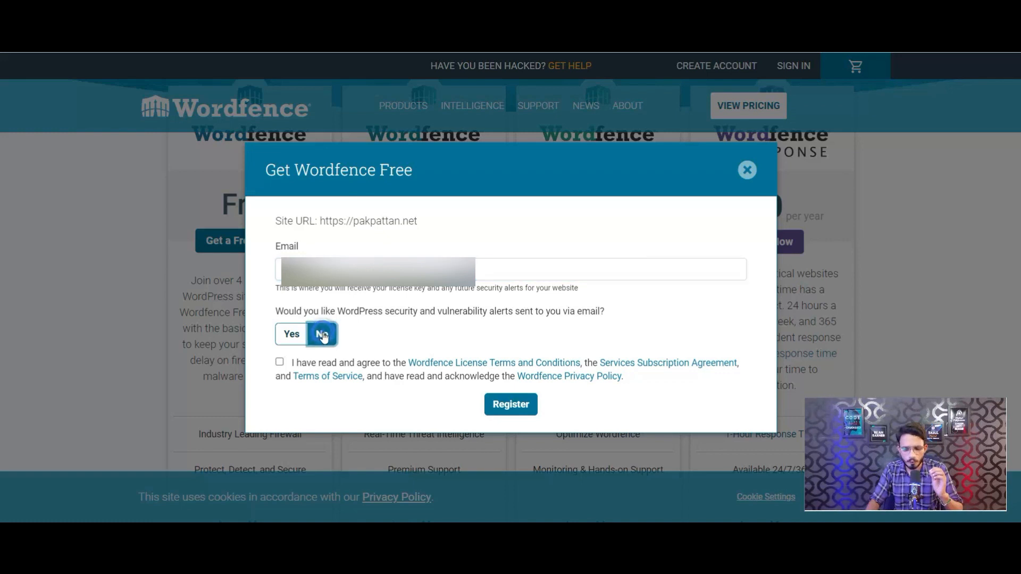
{"action": "left_click", "coordinate": [280, 362]}
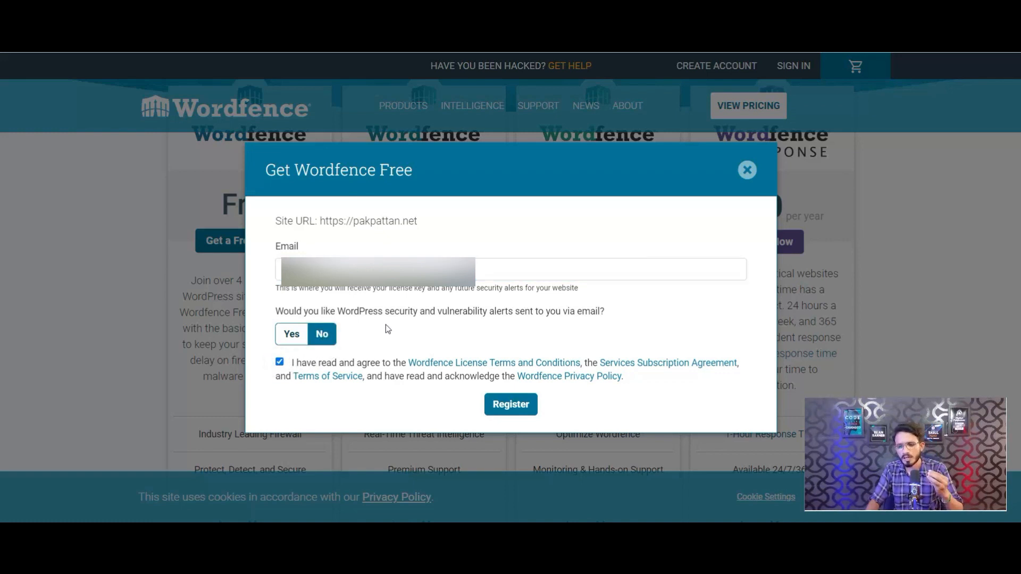
{"action": "left_click", "coordinate": [295, 335]}
{"action": "left_click", "coordinate": [320, 335]}
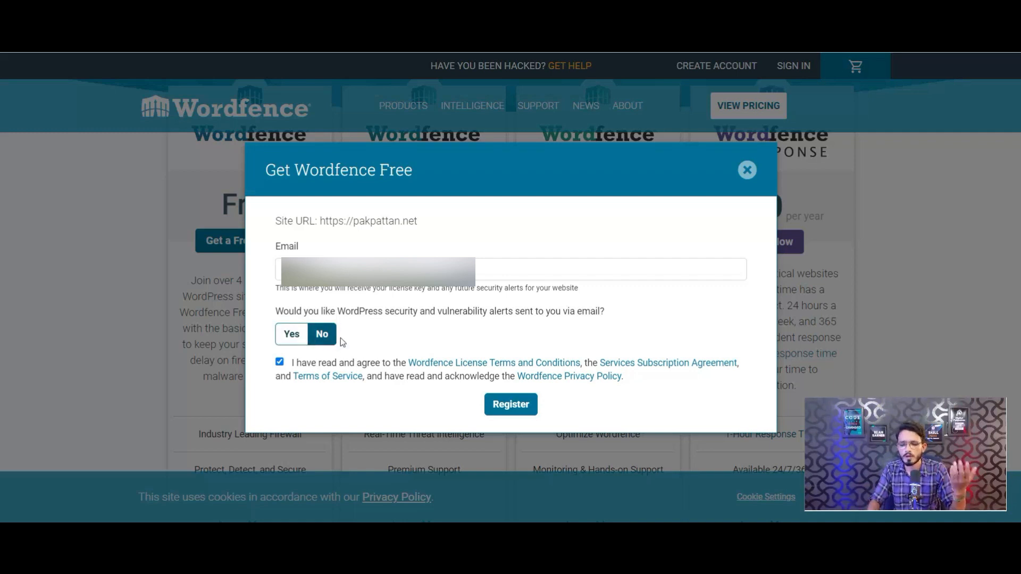
{"action": "left_click", "coordinate": [511, 409]}
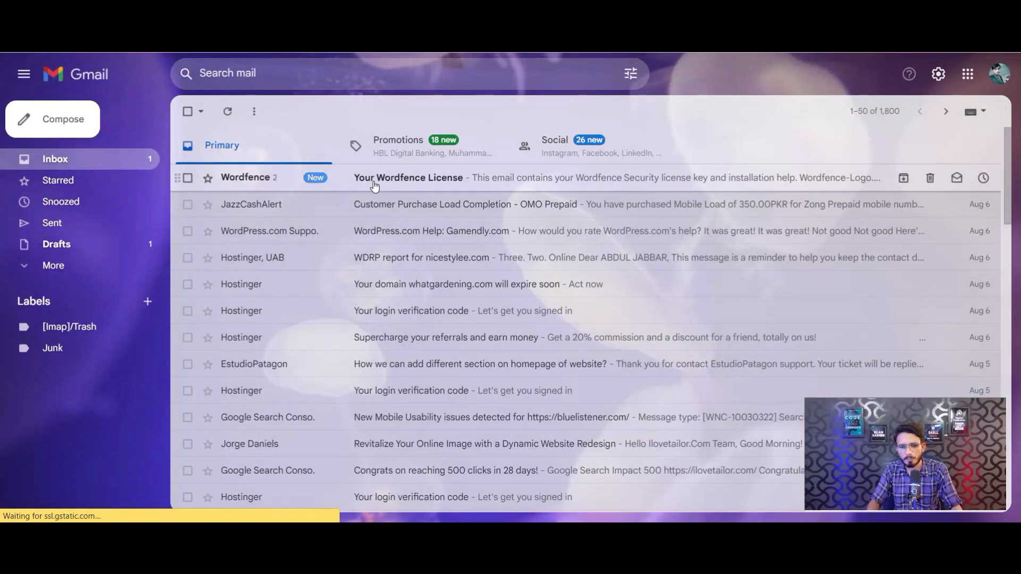
Open the "Your Wordfence License" email in Gmail, review the manual license key and choose automatic license installation.
{"action": "left_click", "coordinate": [314, 178]}
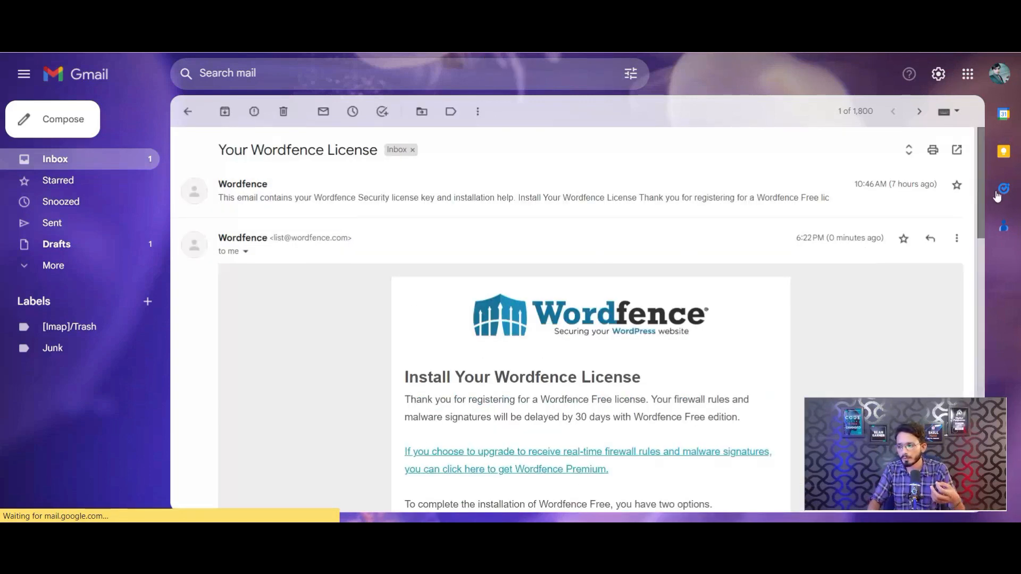
{"action": "scroll", "coordinate": [598, 257], "scroll_direction": "down", "scroll_amount": 4}
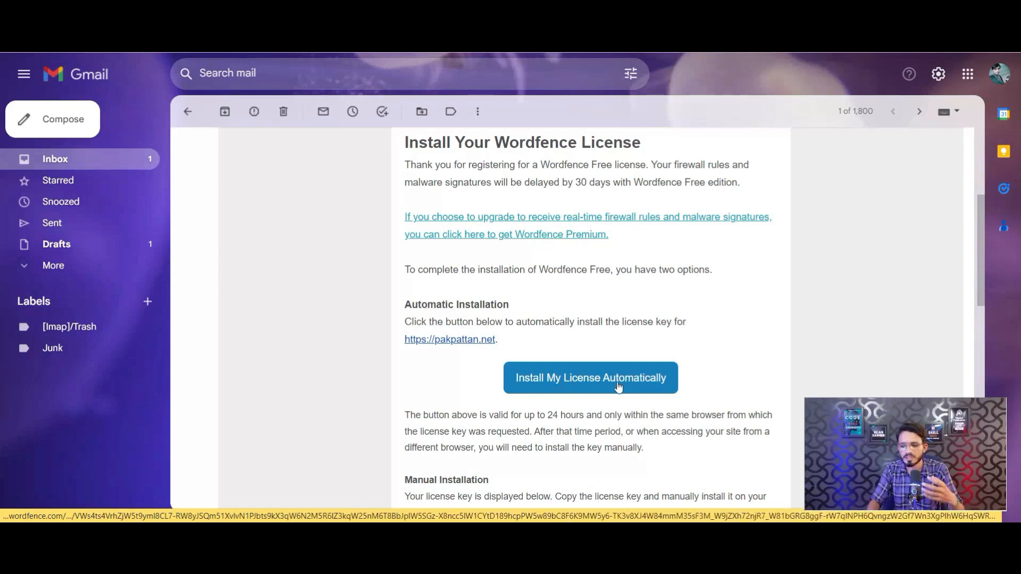
{"action": "left_click_drag", "start_coordinate": [984, 307], "coordinate": [984, 370]}
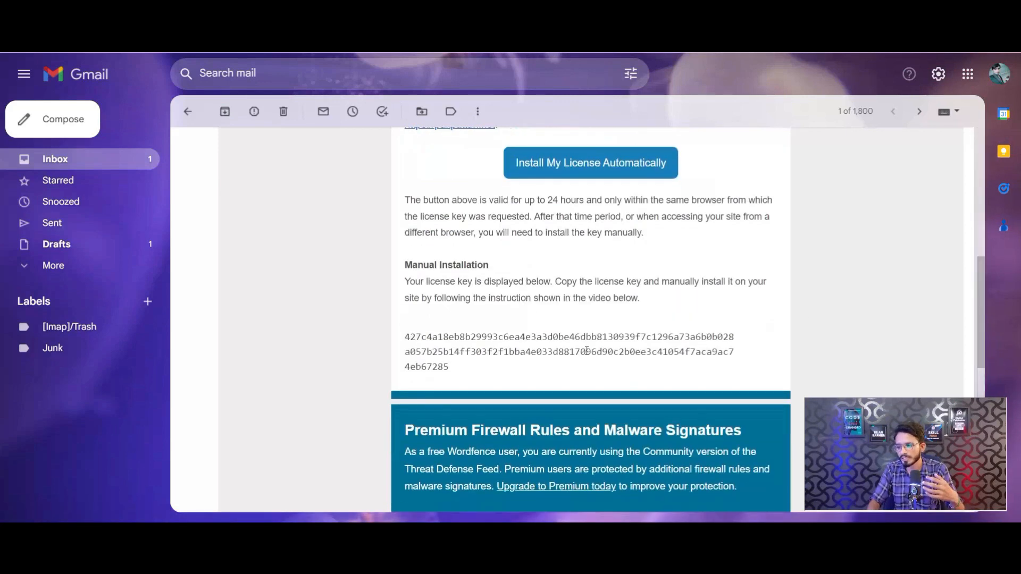
{"action": "left_click_drag", "start_coordinate": [405, 336], "coordinate": [463, 366]}
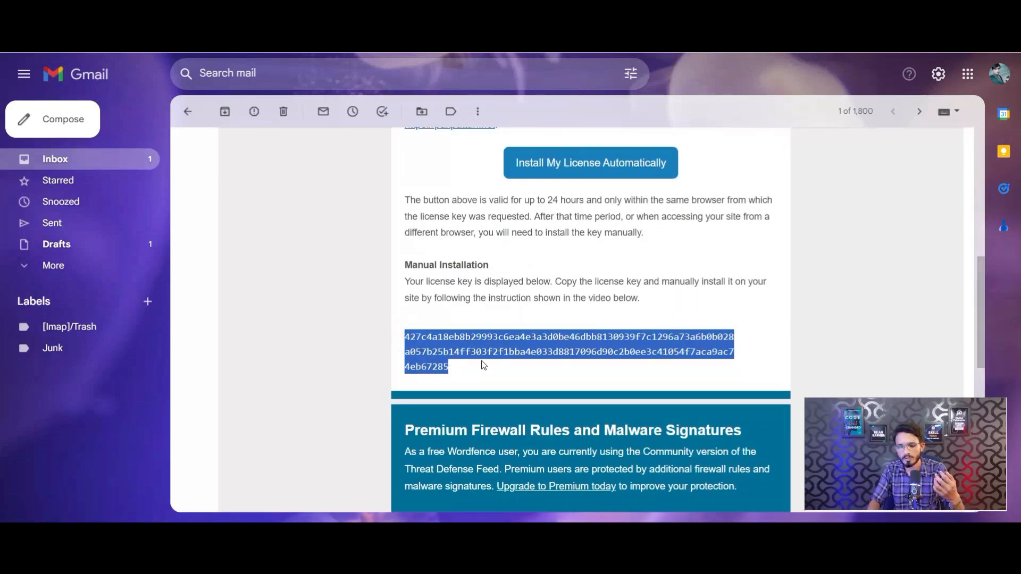
{"action": "left_click", "coordinate": [535, 163]}
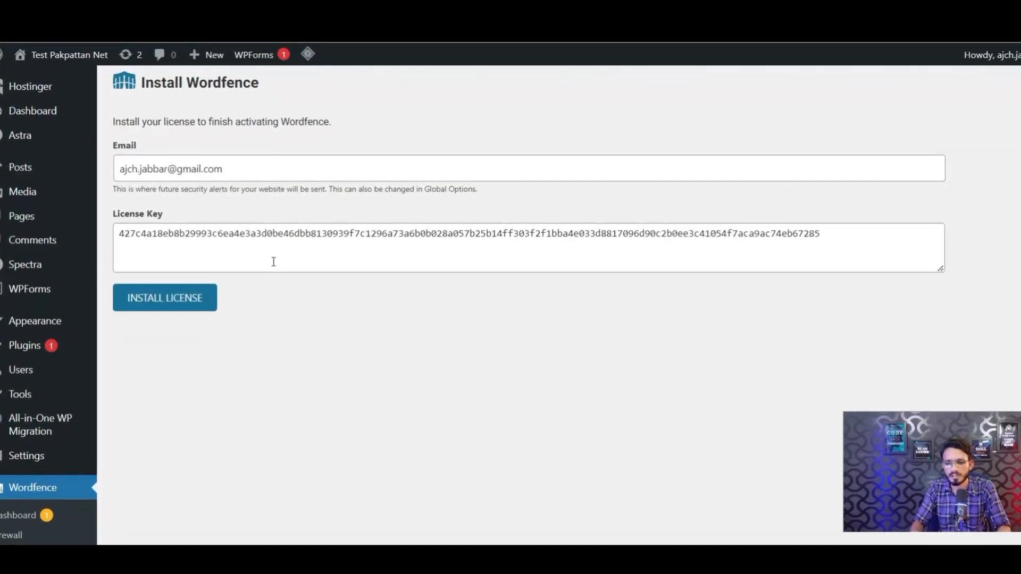
Install the free Wordfence license with the prefilled email and license key, and continue to the Wordfence dashboard.
{"action": "left_click", "coordinate": [246, 243]}
{"action": "key", "text": "ctrl+a"}
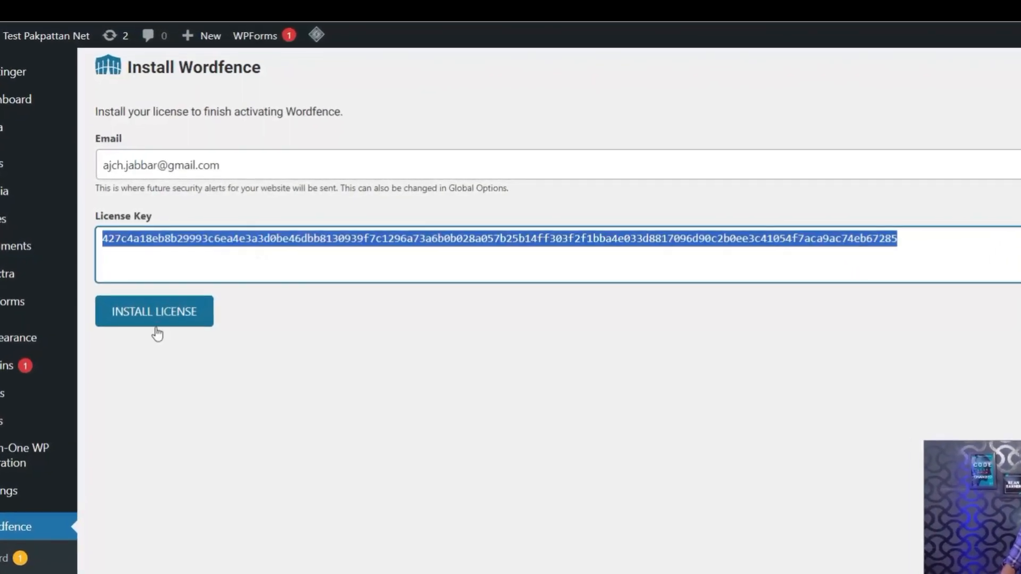
{"action": "left_click", "coordinate": [147, 322]}
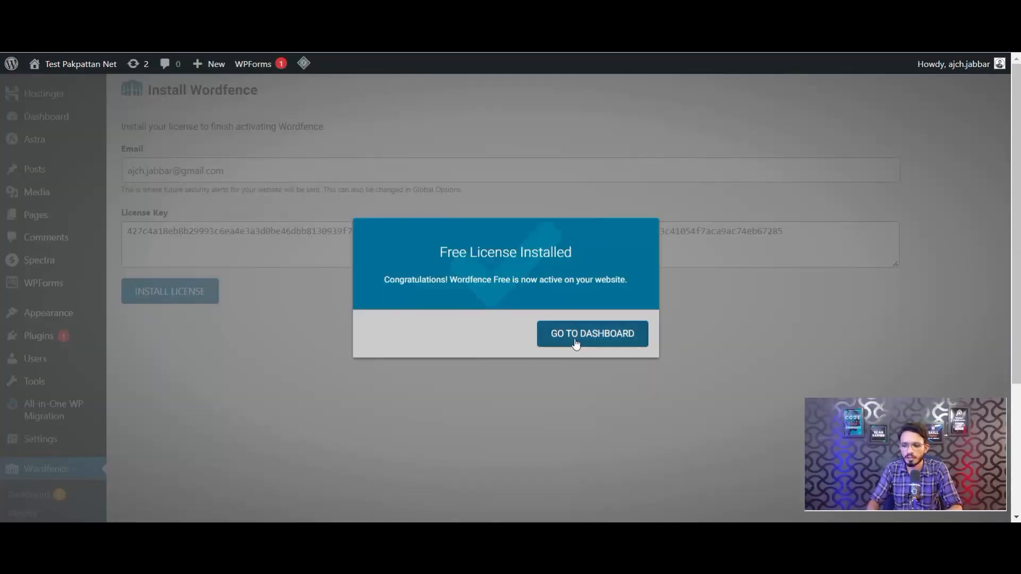
{"action": "left_click", "coordinate": [594, 338]}
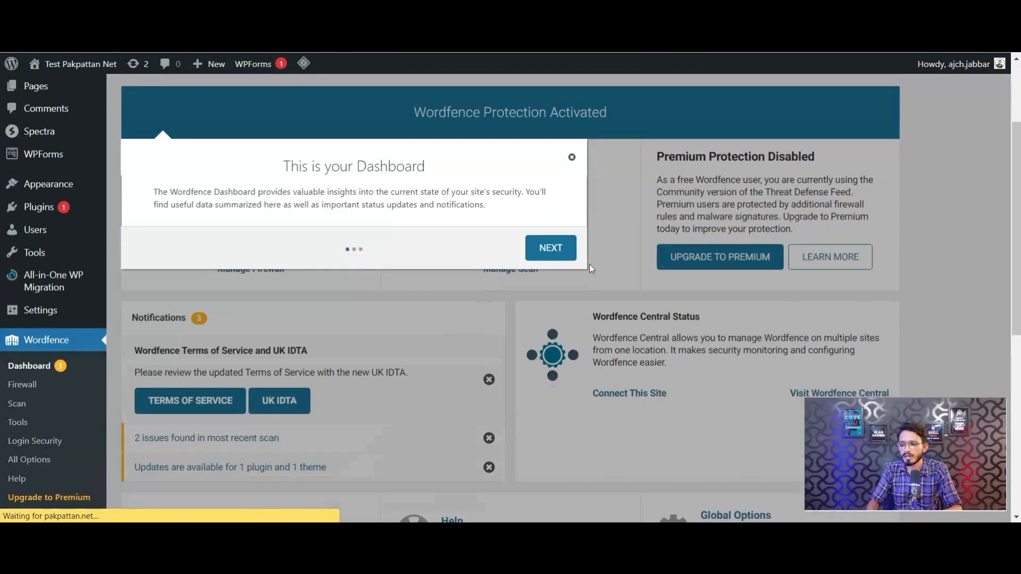
Dismiss the Wordfence dashboard introduction and enable automatic updates for the plugin.
{"action": "left_click", "coordinate": [573, 146]}
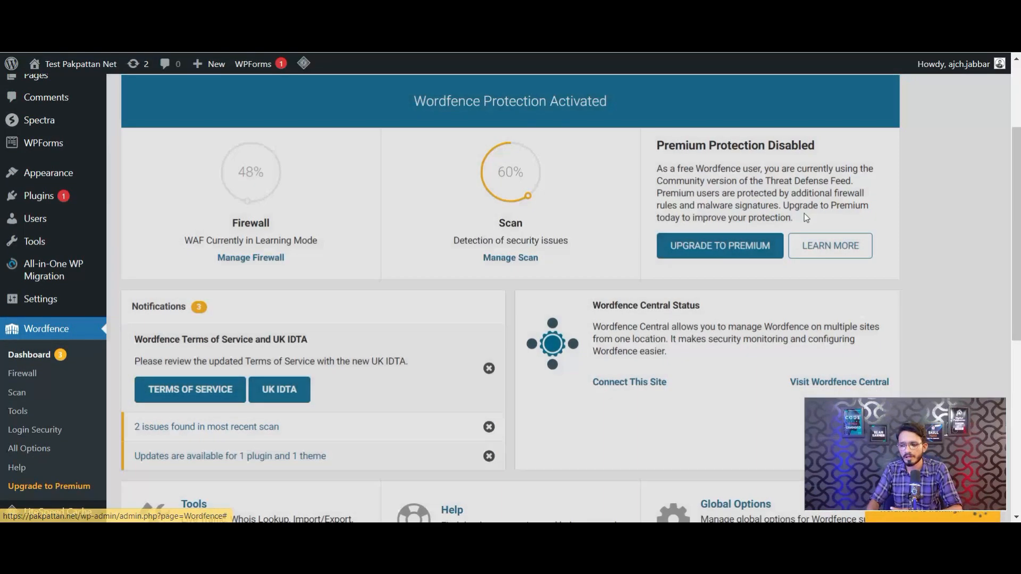
{"action": "scroll", "coordinate": [2, 198], "scroll_direction": "up", "scroll_amount": 3}
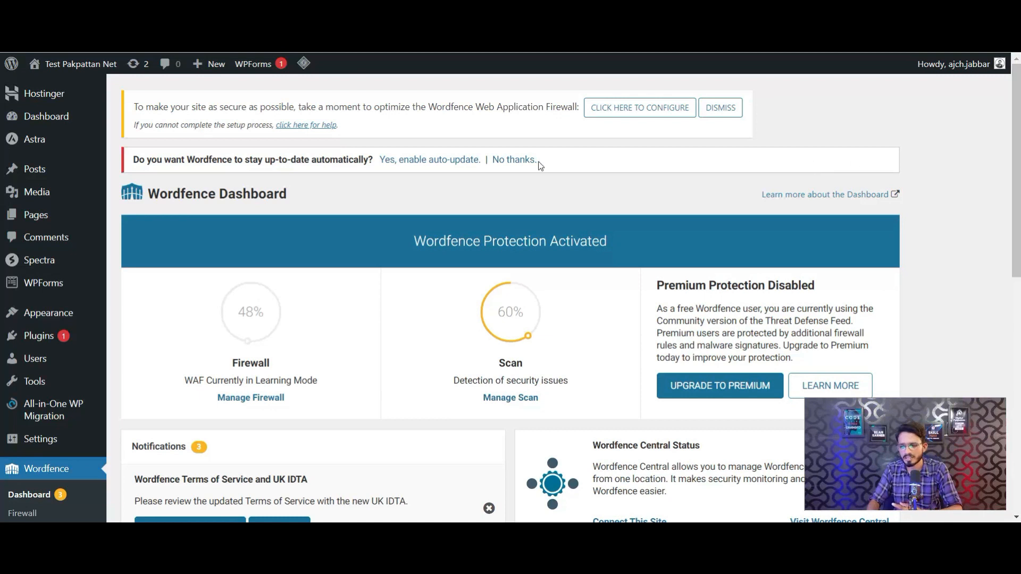
{"action": "left_click", "coordinate": [448, 168]}
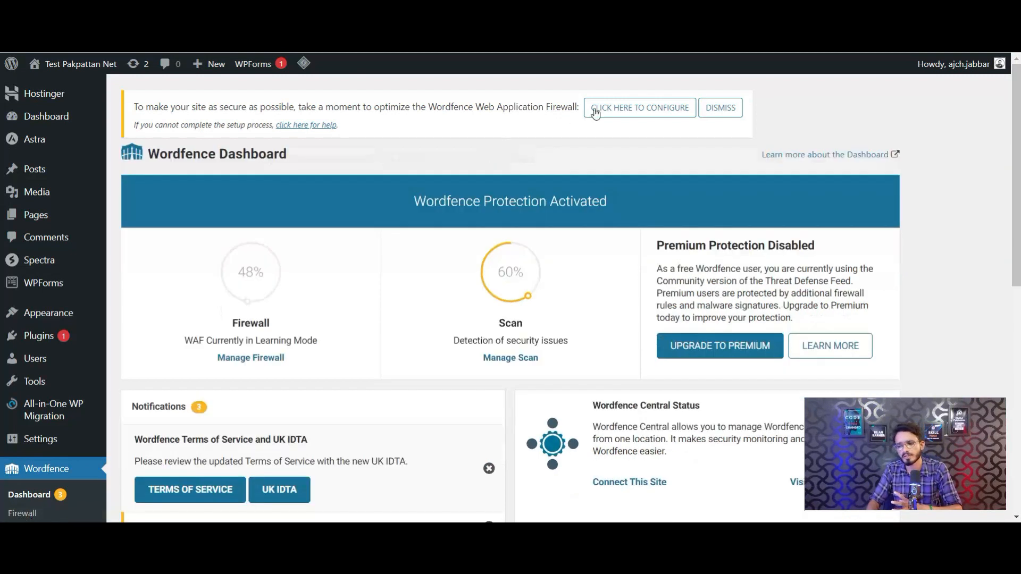
Optimize the Wordfence firewall with the LiteSpeed/lsapi server configuration, downloading the .htaccess backup before completing the setup.
{"action": "left_click", "coordinate": [627, 114]}
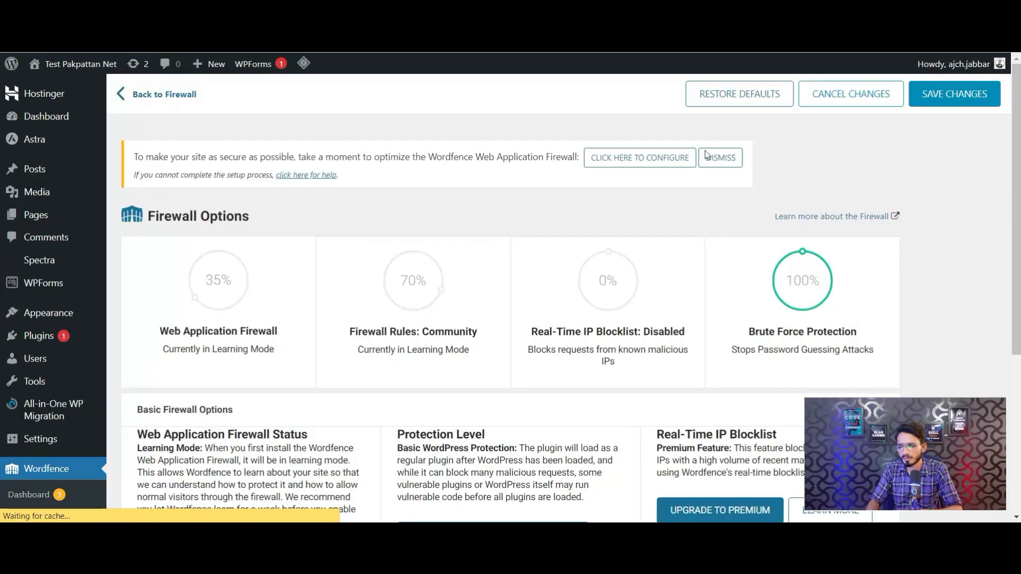
{"action": "left_click", "coordinate": [640, 165]}
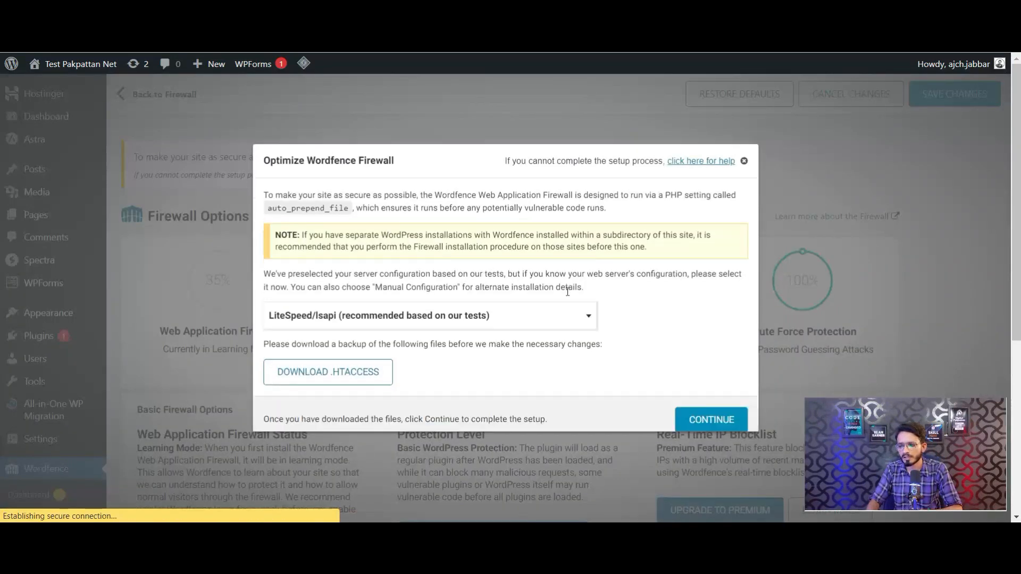
{"action": "left_click", "coordinate": [340, 372]}
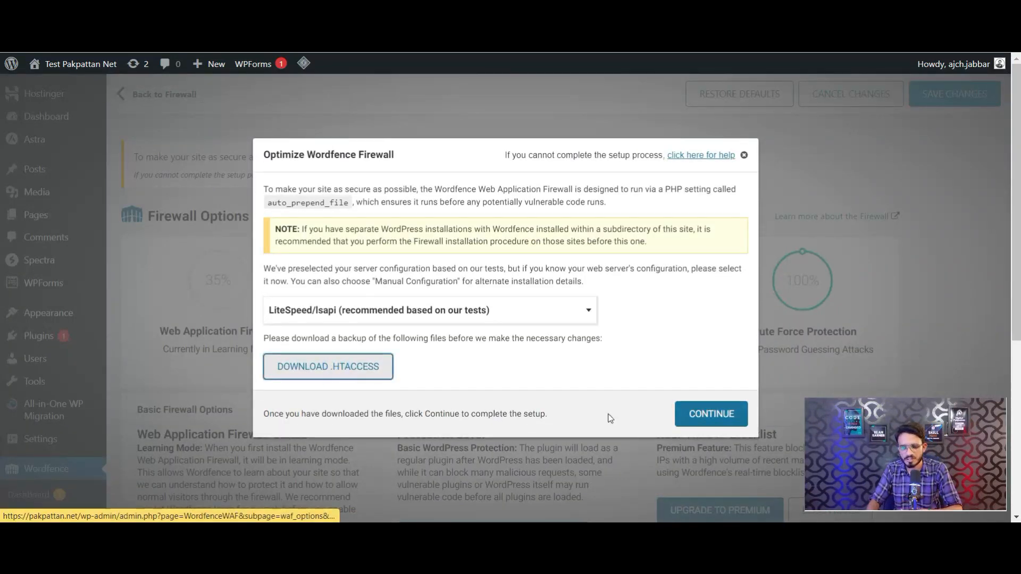
{"action": "left_click", "coordinate": [700, 417]}
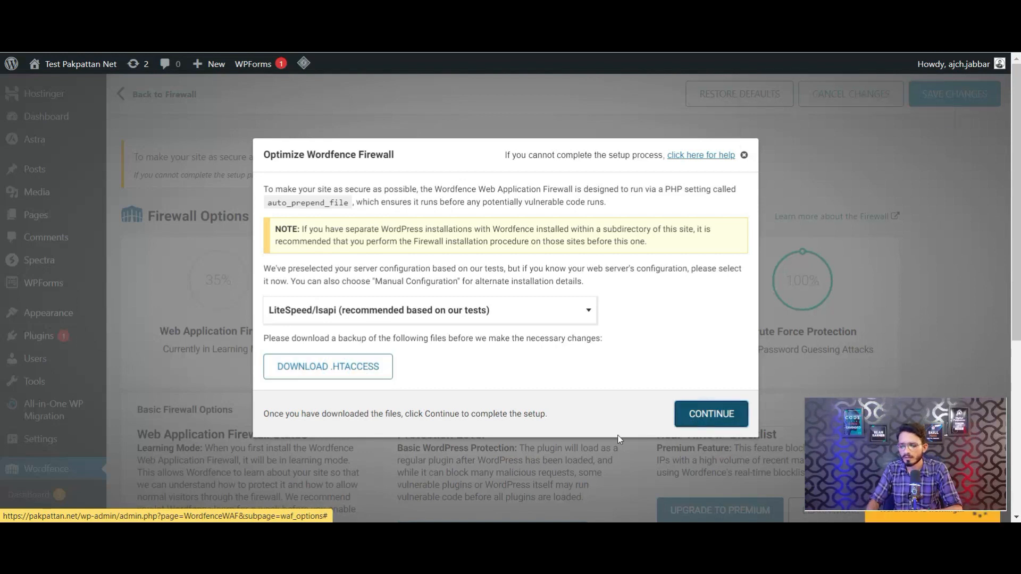
{"action": "left_click", "coordinate": [718, 346]}
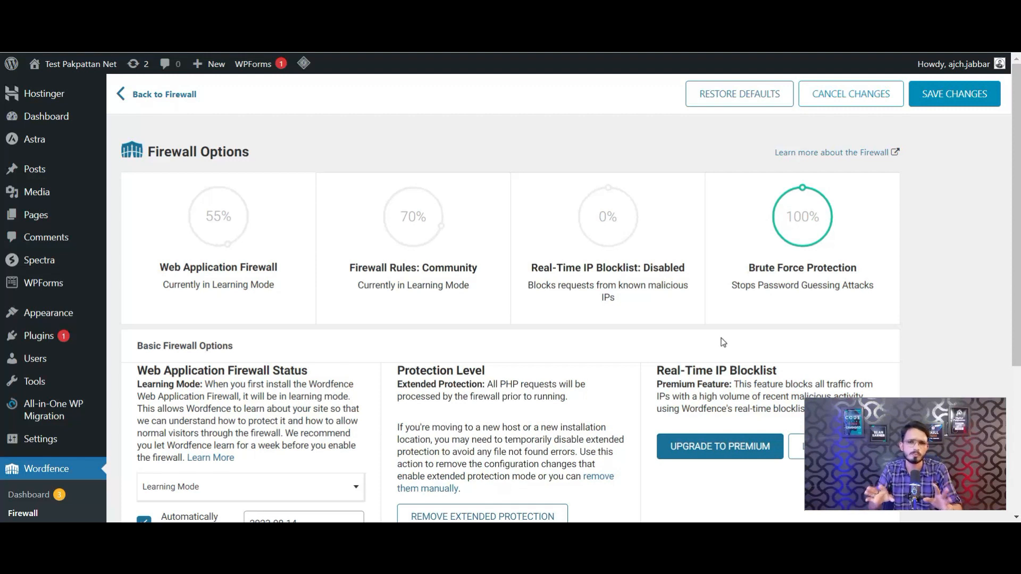
Review the firewall options and the results on the Wordfence Scan page, dismissing the scan introduction.
{"action": "scroll", "coordinate": [2, 296], "scroll_direction": "down", "scroll_amount": 1}
{"action": "scroll", "coordinate": [936, 219], "scroll_direction": "up", "scroll_amount": 1}
{"action": "mouse_move", "coordinate": [790, 229]}
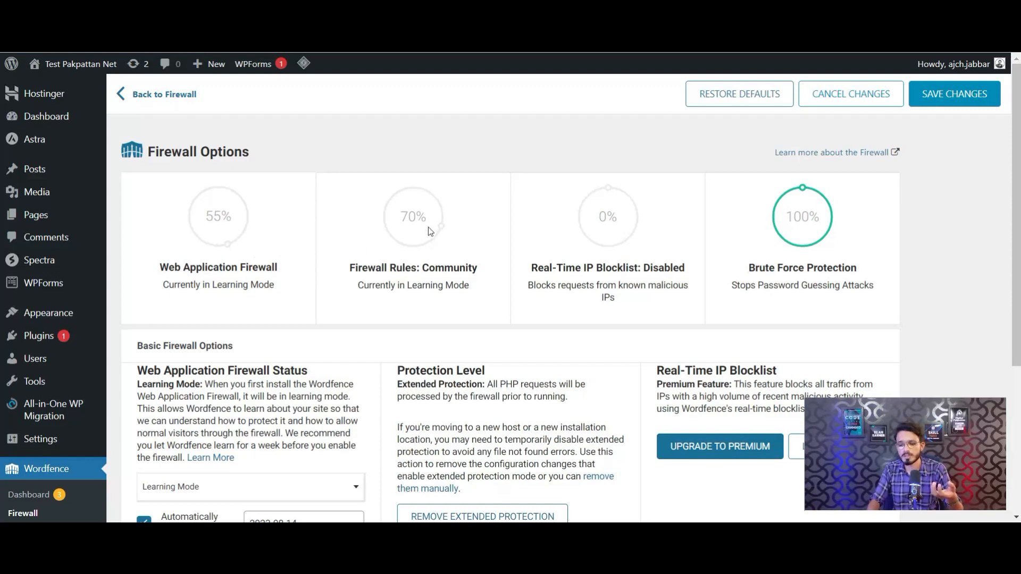
{"action": "left_click_drag", "start_coordinate": [1019, 229], "coordinate": [1019, 366]}
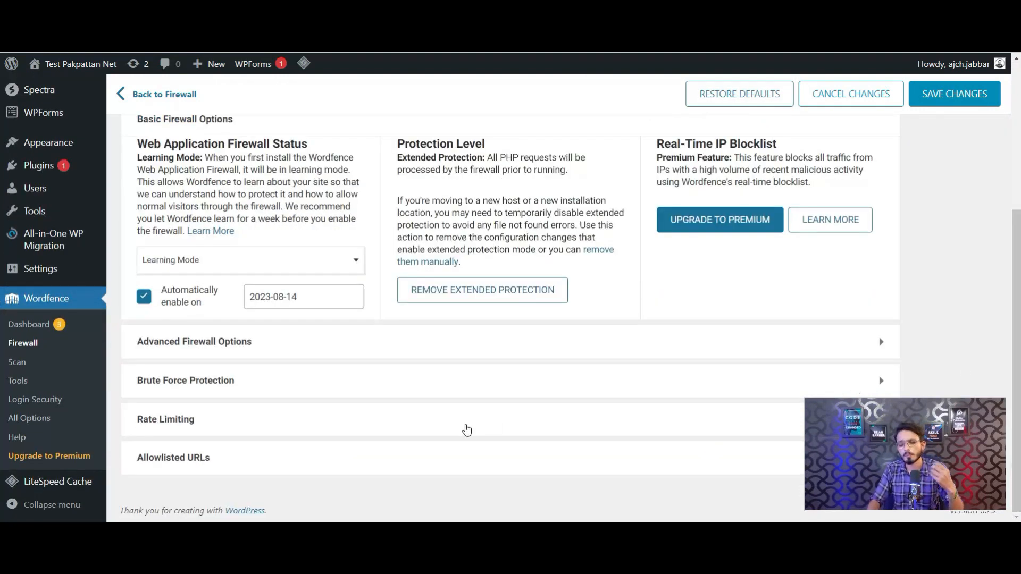
{"action": "left_click", "coordinate": [21, 361]}
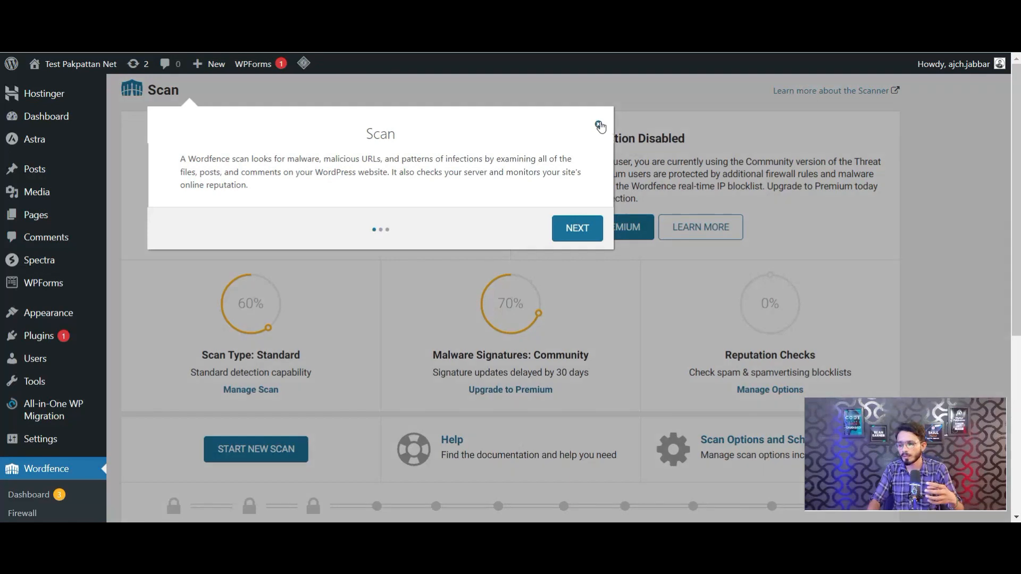
{"action": "left_click", "coordinate": [599, 126]}
{"action": "scroll", "coordinate": [334, 239], "scroll_direction": "down", "scroll_amount": 5}
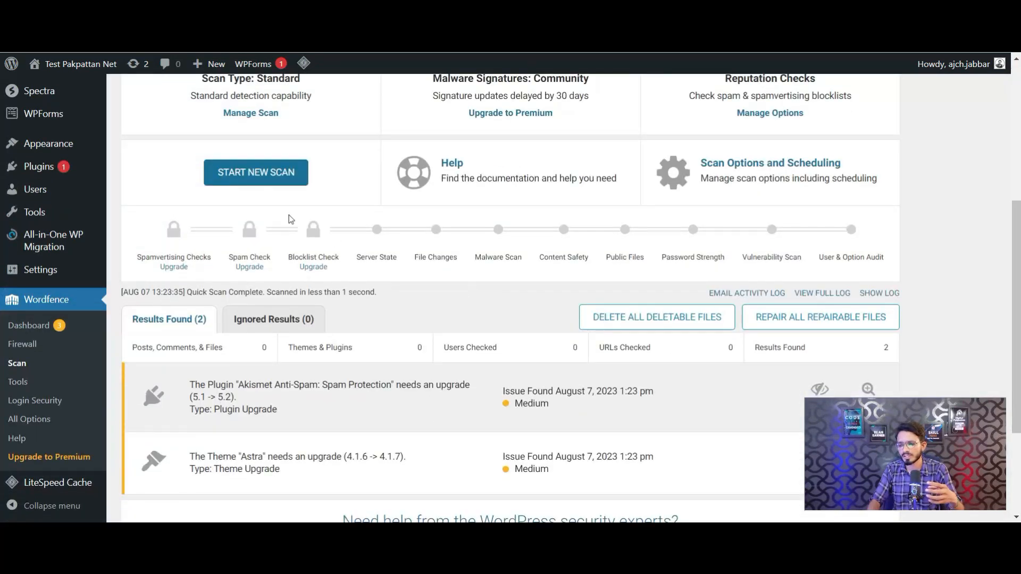